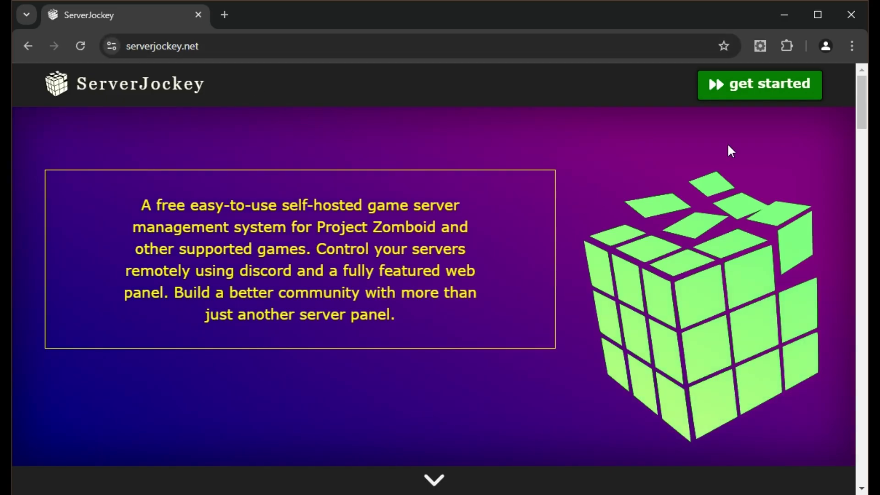
left_click_drag(864, 110, 866, 158)
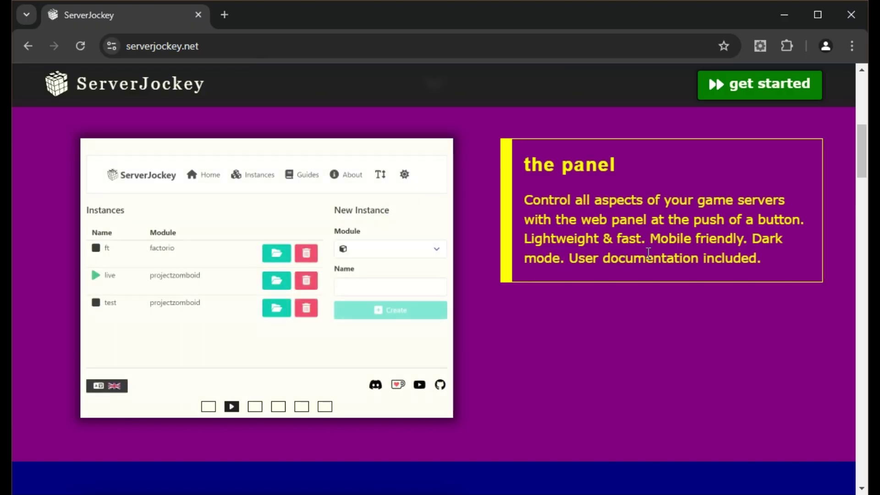
left_click_drag(861, 143, 862, 191)
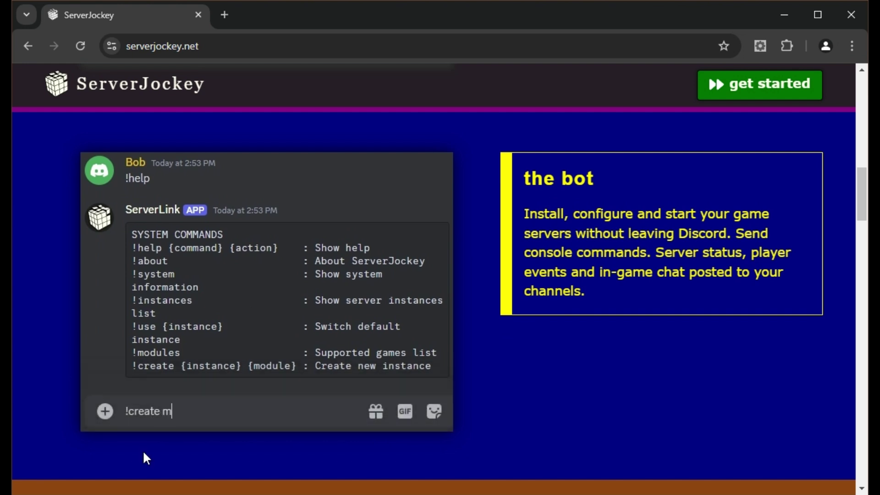
left_click_drag(860, 178, 865, 201)
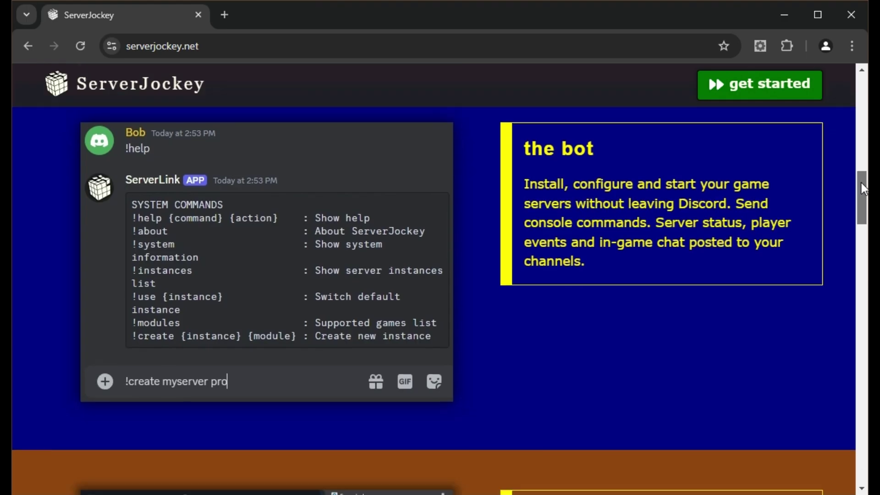
scroll(692, 345, "down", 3)
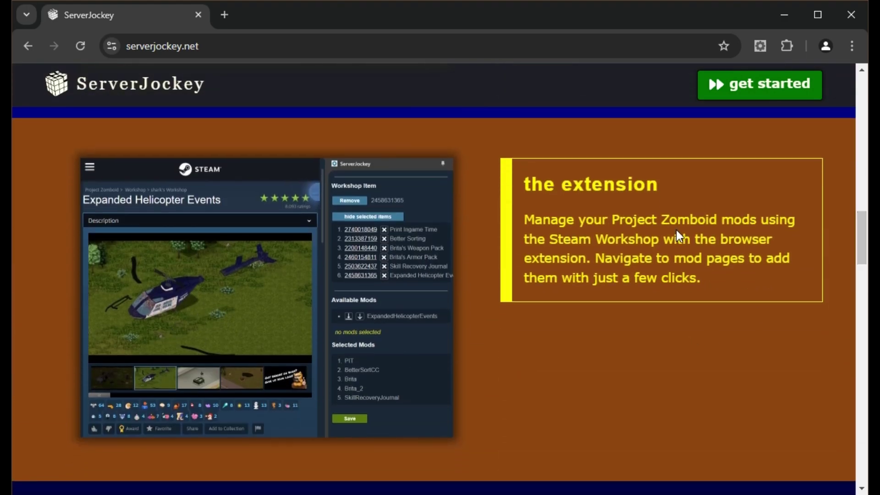
- Highlight part of the extension heading text, then clear the selection
left_click_drag(522, 186, 647, 186)
left_click(671, 226)
left_click_drag(860, 236, 861, 428)
scroll(440, 275, "down", 3)
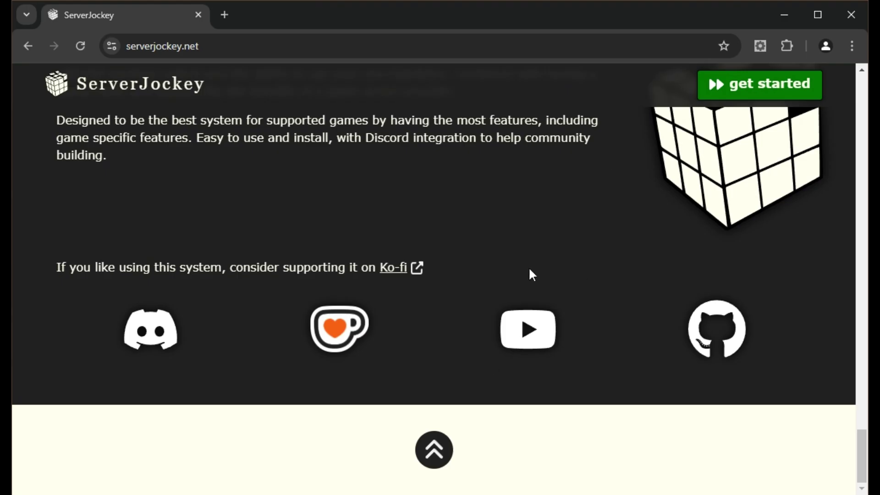
- Go to the install guide via 'get started' and expand the Linux section
left_click(785, 100)
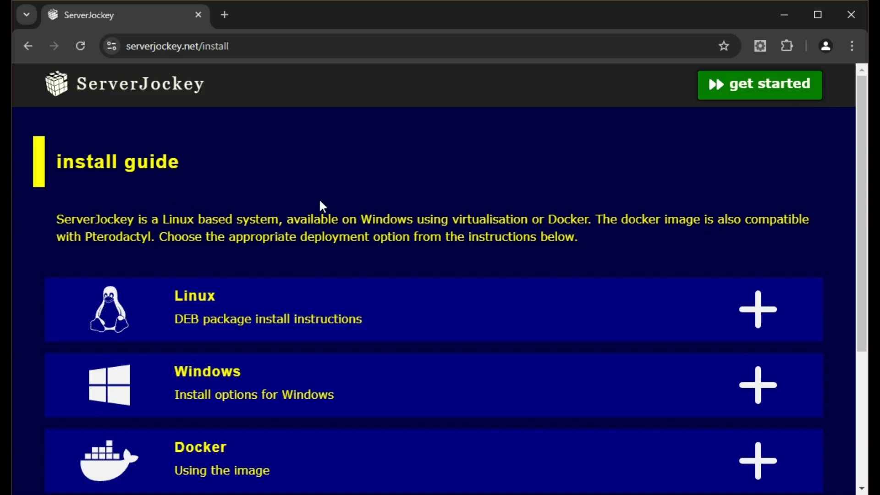
left_click(352, 305)
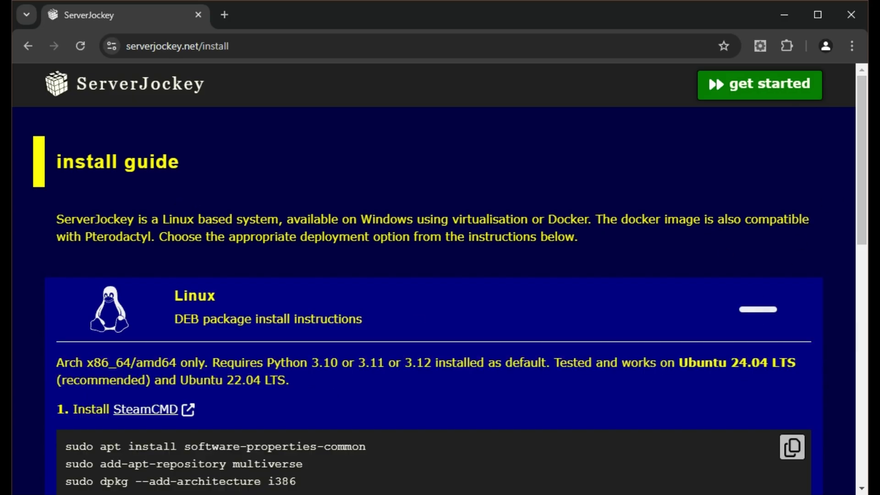
scroll(441, 275, "down", 2)
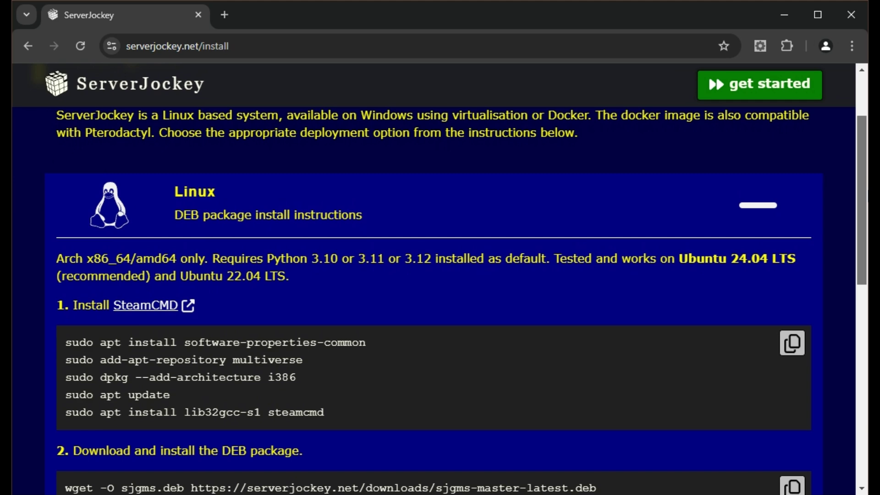
scroll(440, 275, "down", 1)
scroll(441, 276, "down", 1)
scroll(440, 276, "down", 1)
scroll(440, 275, "down", 1)
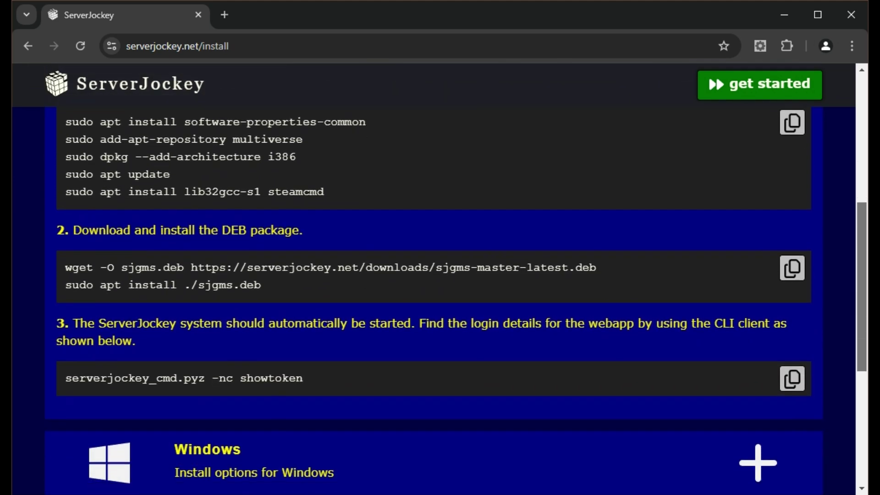
scroll(441, 275, "down", 1)
scroll(440, 275, "down", 1)
scroll(440, 276, "down", 2)
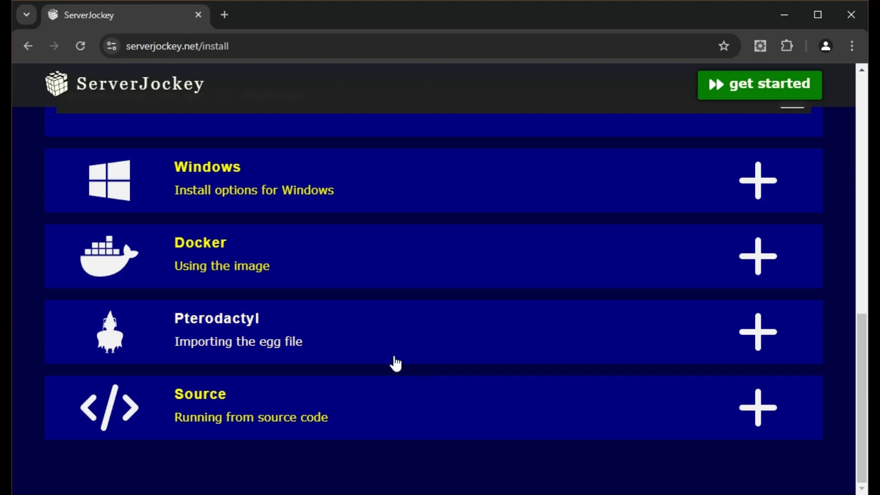
scroll(359, 281, "up", 6)
scroll(353, 275, "down", 2)
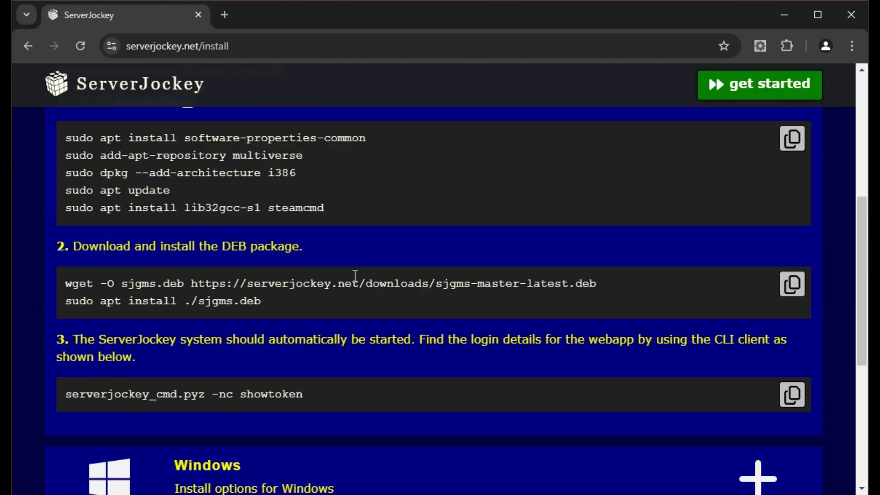
scroll(323, 312, "down", 2)
- Expand the Windows, Docker, Pterodactyl egg and source code install sections
left_click(323, 313)
scroll(321, 316, "down", 2)
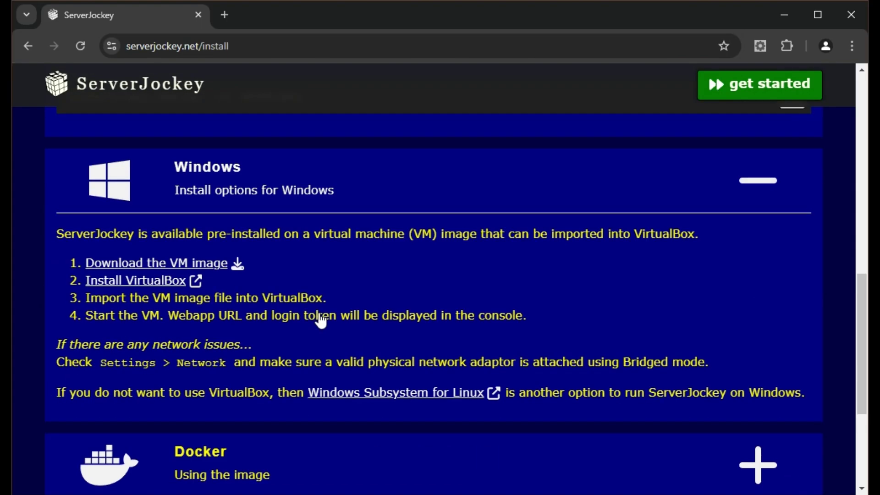
scroll(393, 301, "down", 2)
left_click(393, 301)
scroll(392, 300, "down", 3)
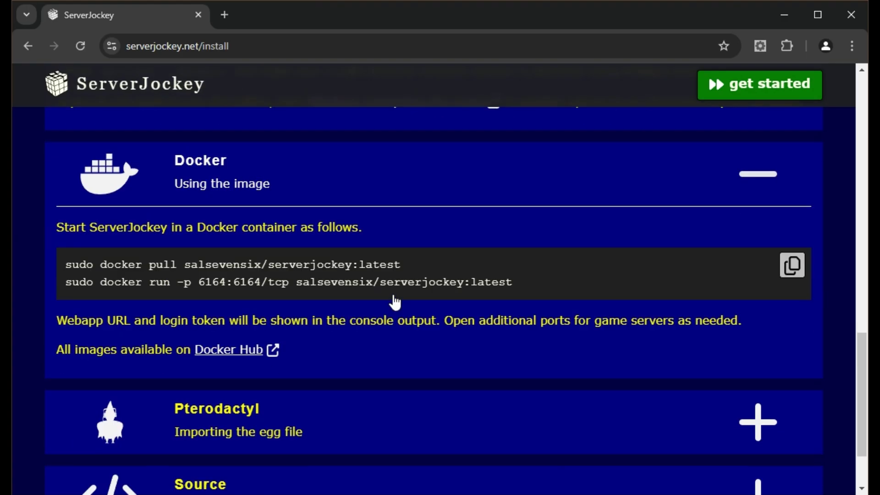
scroll(390, 317, "down", 1)
left_click(387, 335)
scroll(387, 334, "down", 2)
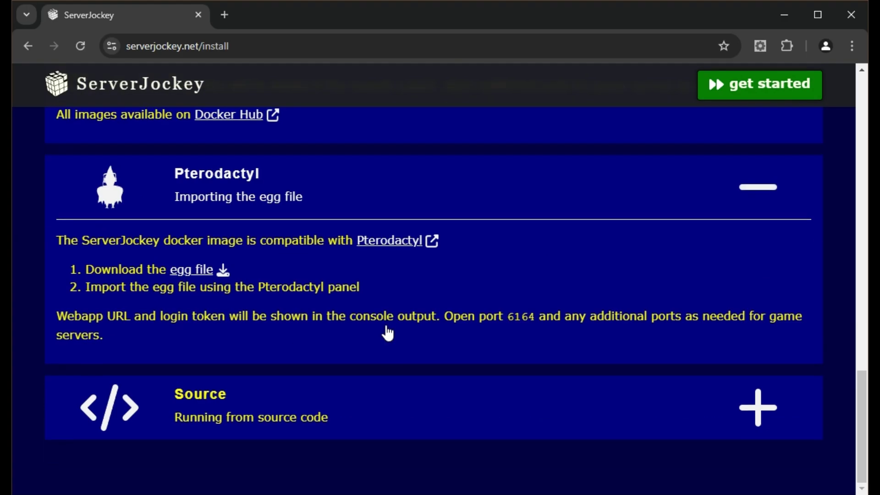
left_click(383, 388)
scroll(383, 387, "down", 3)
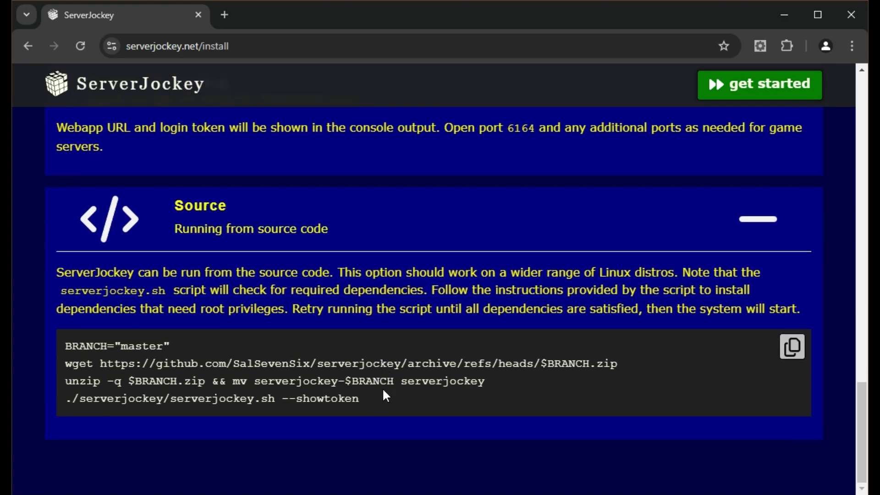